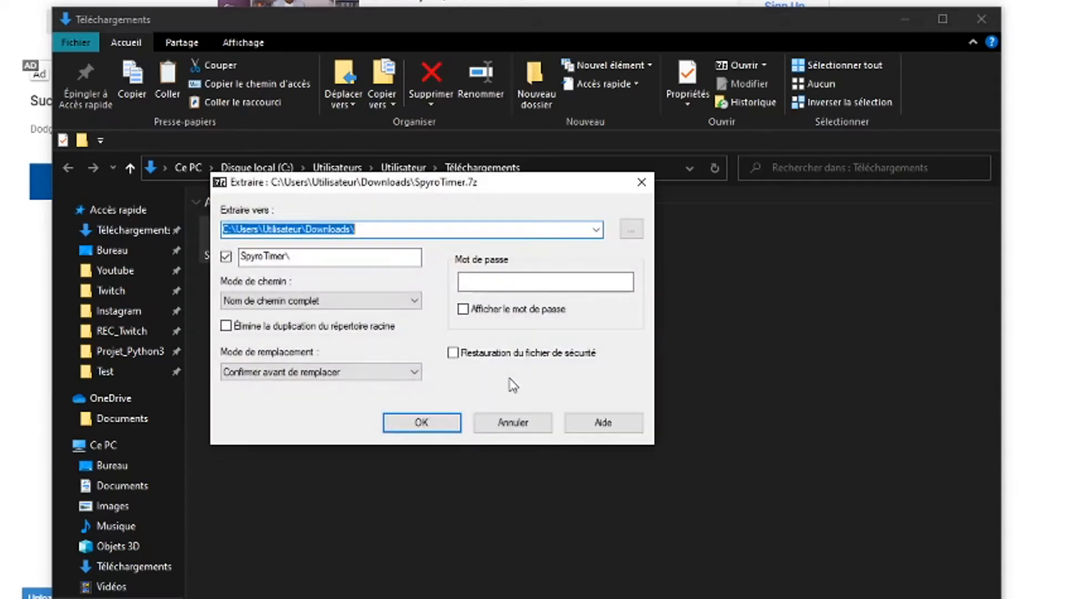
Step: Extract SpyroTimer.7z into a SpyroTimer subfolder of the Downloads folder and open that subfolder
click(421, 418)
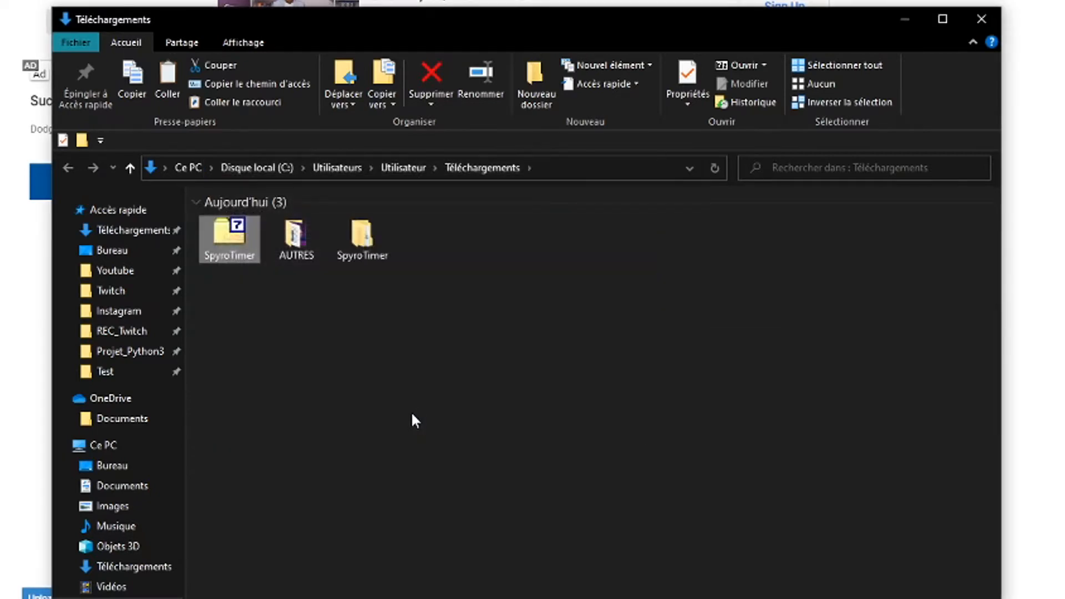
double_click(292, 251)
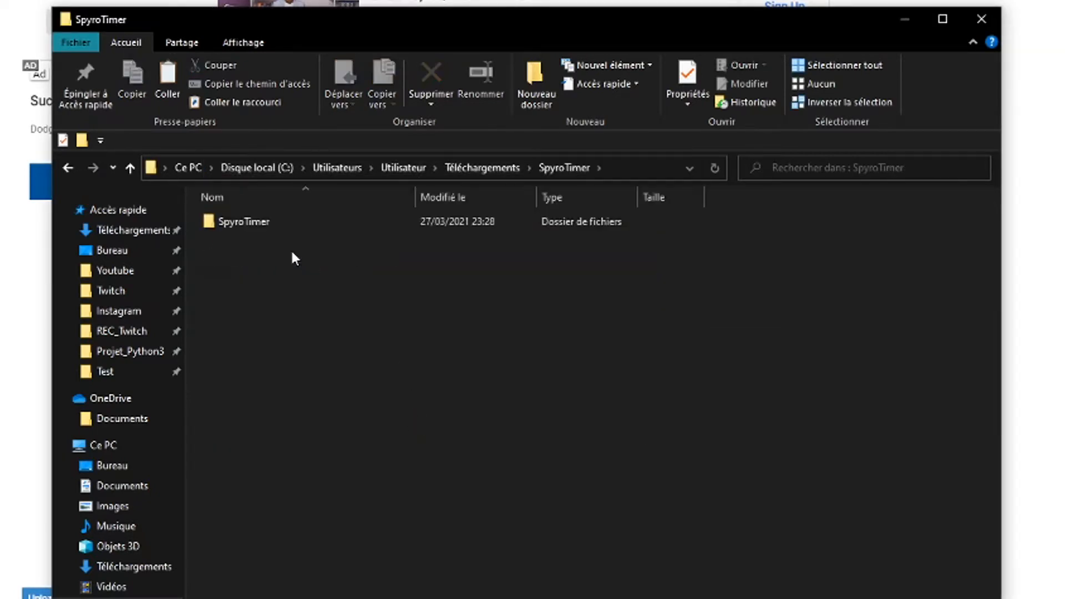
Step: Copy the inner SpyroTimer folder into Test\ABONNE-TOI !\et POUCE BLEU on the Data (D:) drive
click(248, 219)
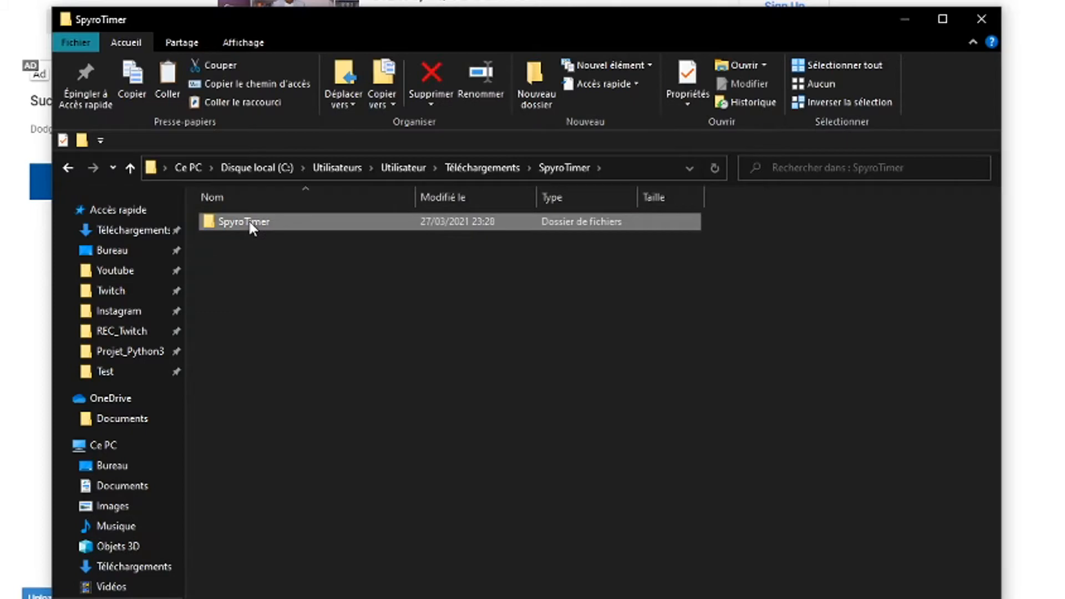
click(106, 370)
double_click(250, 222)
double_click(256, 222)
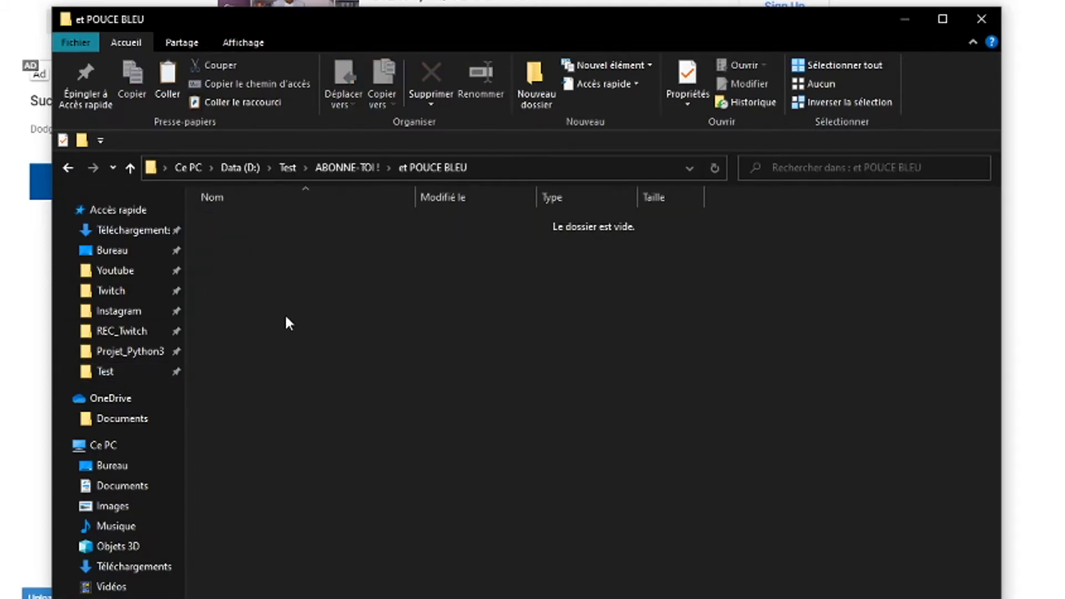
key(ctrl+v)
click(321, 361)
Step: Open the config text file from the main folder of the copied SpyroTimer folder
double_click(262, 222)
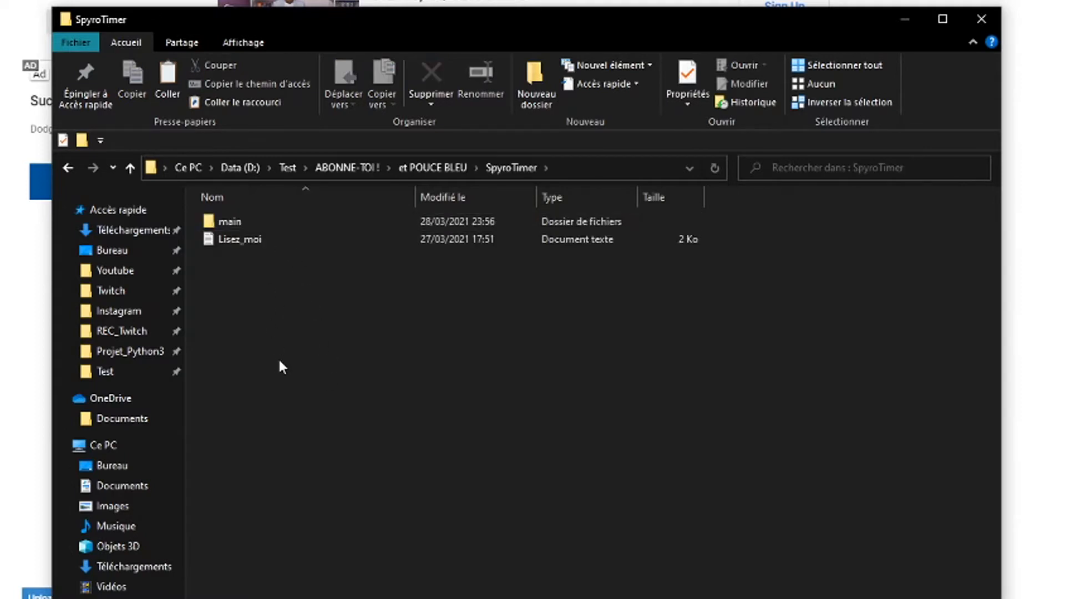
click(252, 242)
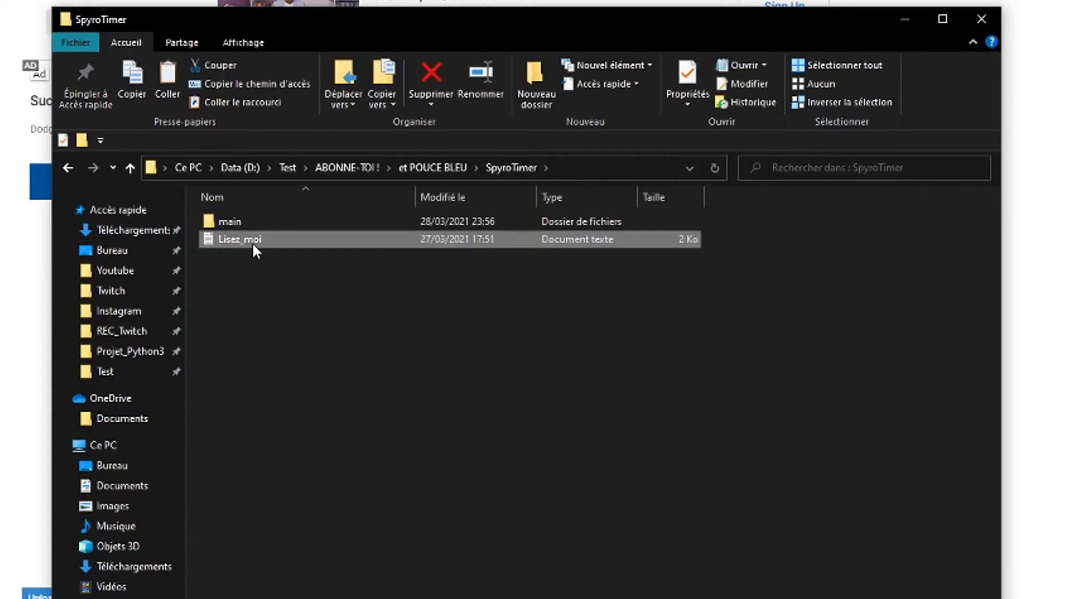
shift+click(246, 216)
double_click(245, 220)
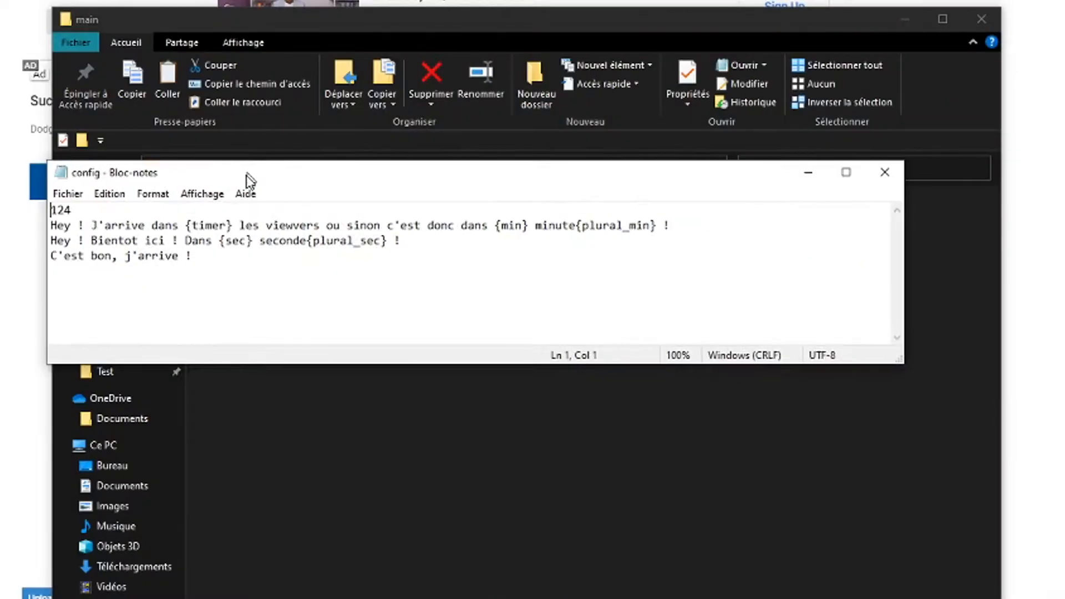
drag(247, 180, 283, 304)
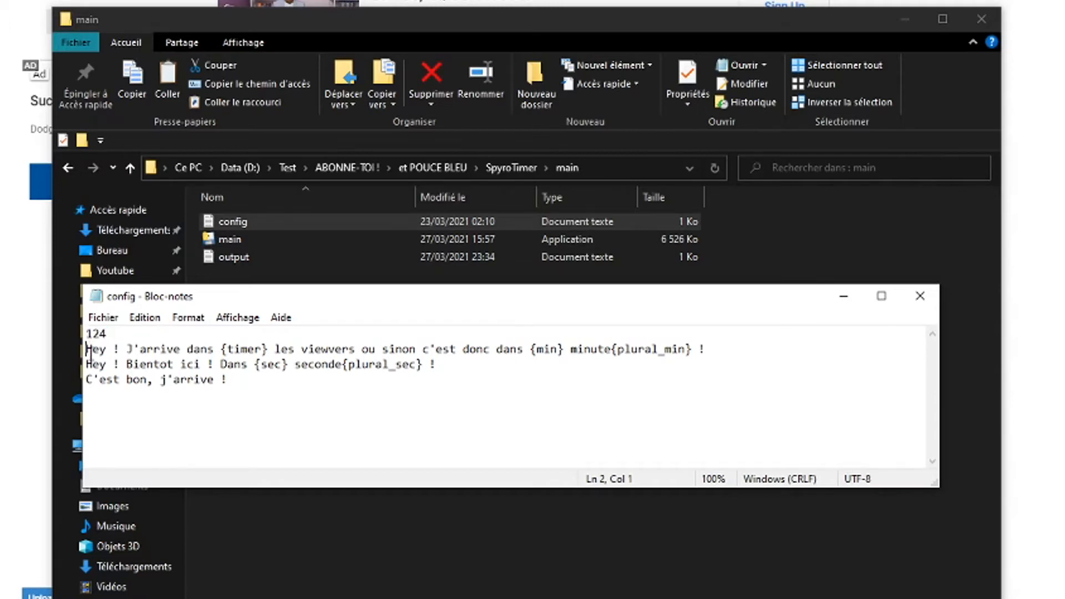
Step: Examine the minutes, seconds and end-of-countdown message lines in the config file, and close it without changes
drag(97, 348, 539, 354)
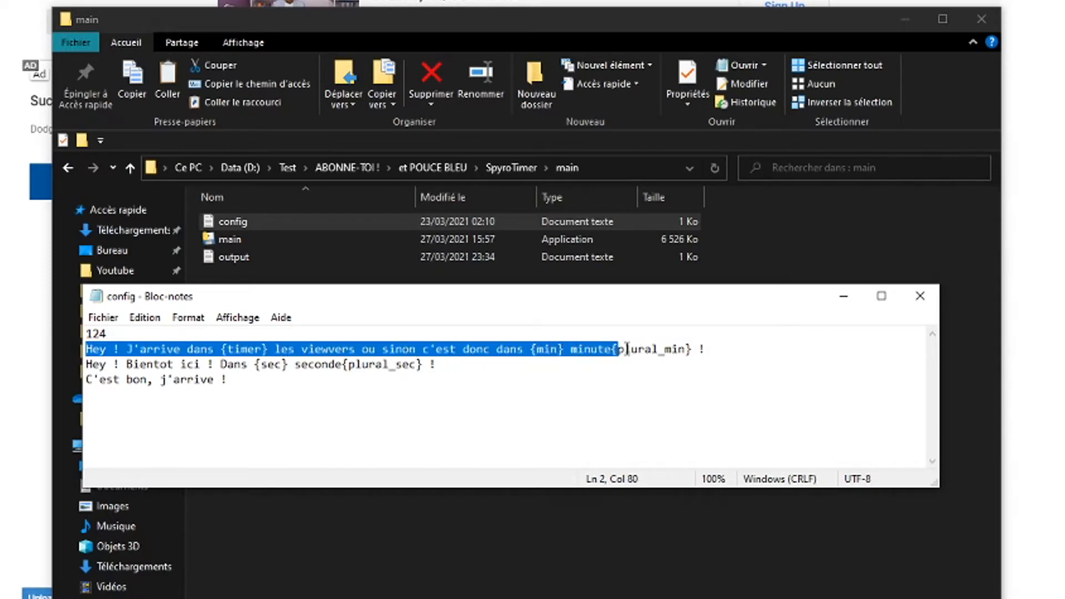
drag(617, 349, 733, 351)
click(732, 352)
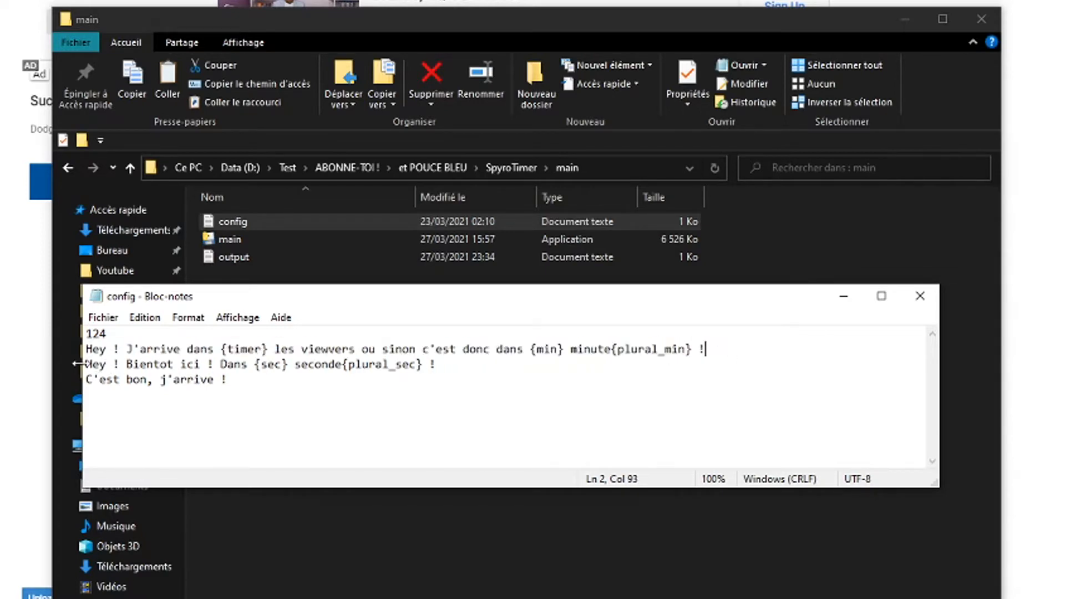
drag(99, 364, 456, 365)
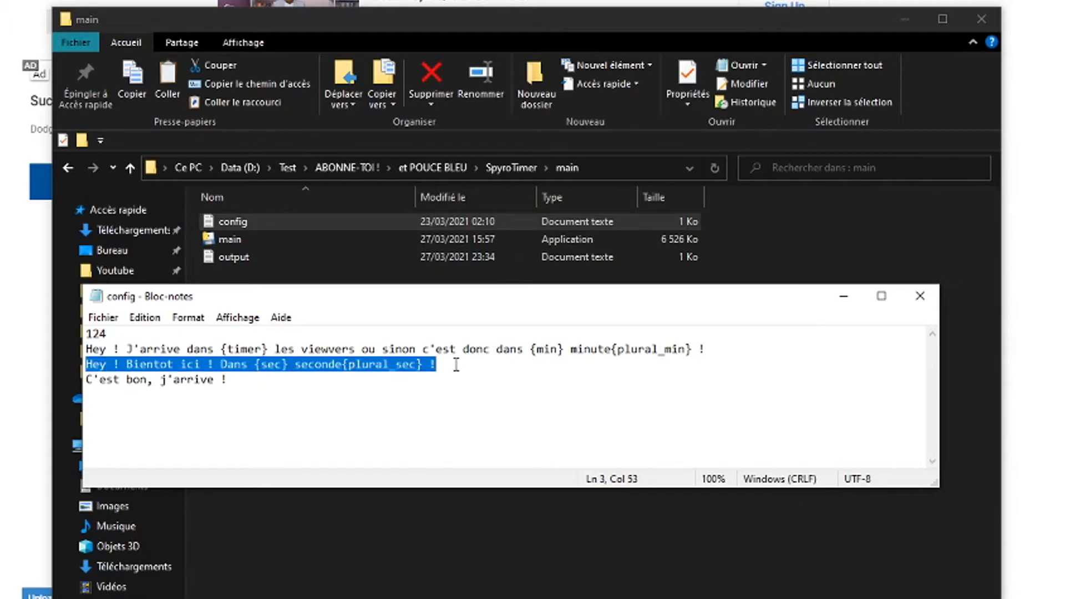
drag(239, 387, 50, 378)
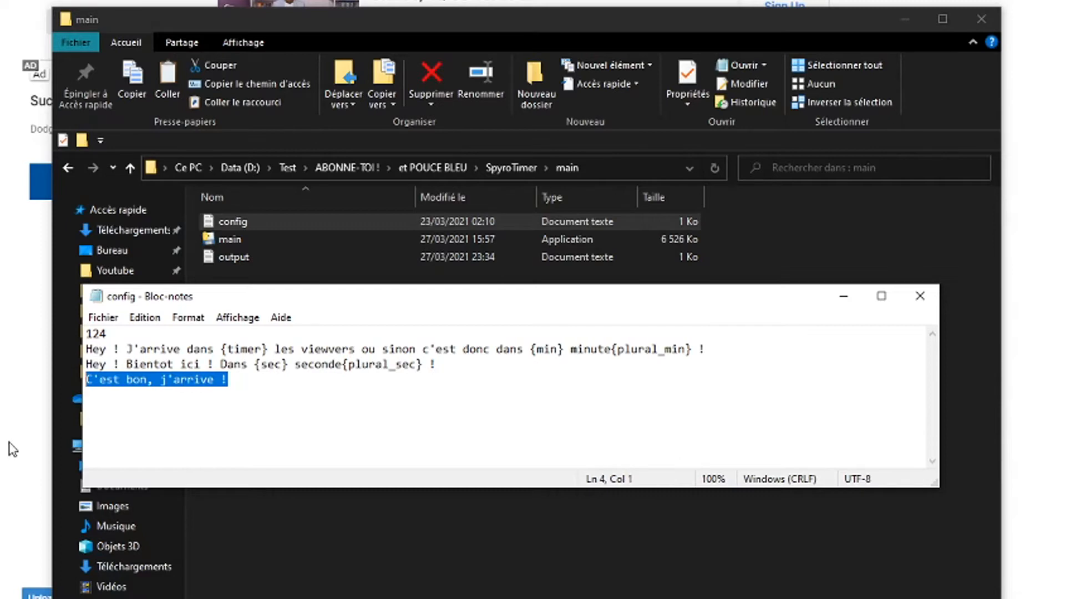
click(921, 296)
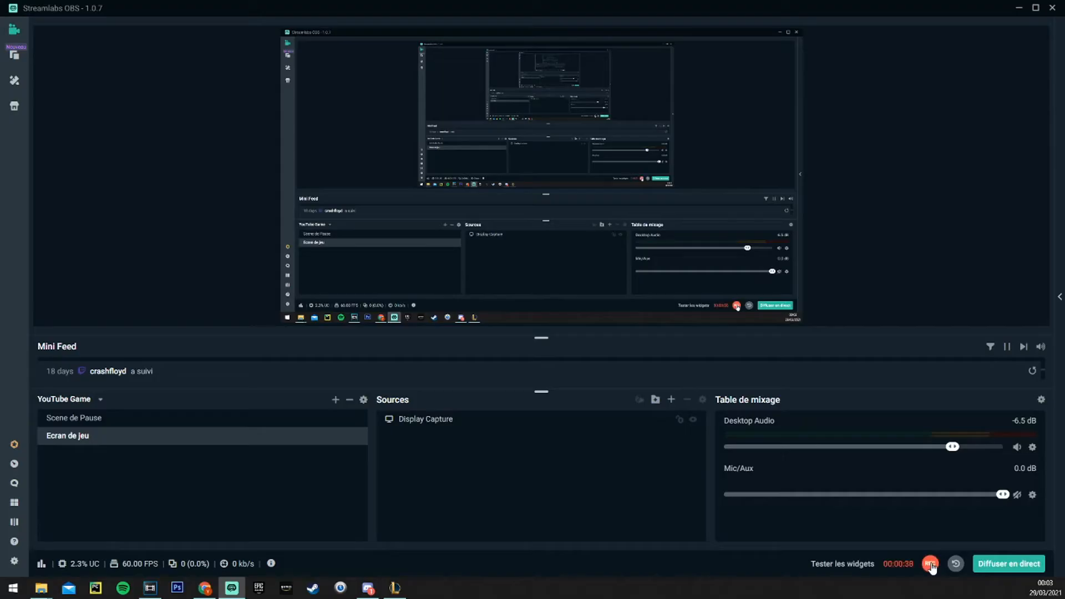
Step: In Streamlabs OBS, add a Texte (GDI+) source with its default name to the Ecran de jeu scene
click(656, 399)
click(662, 417)
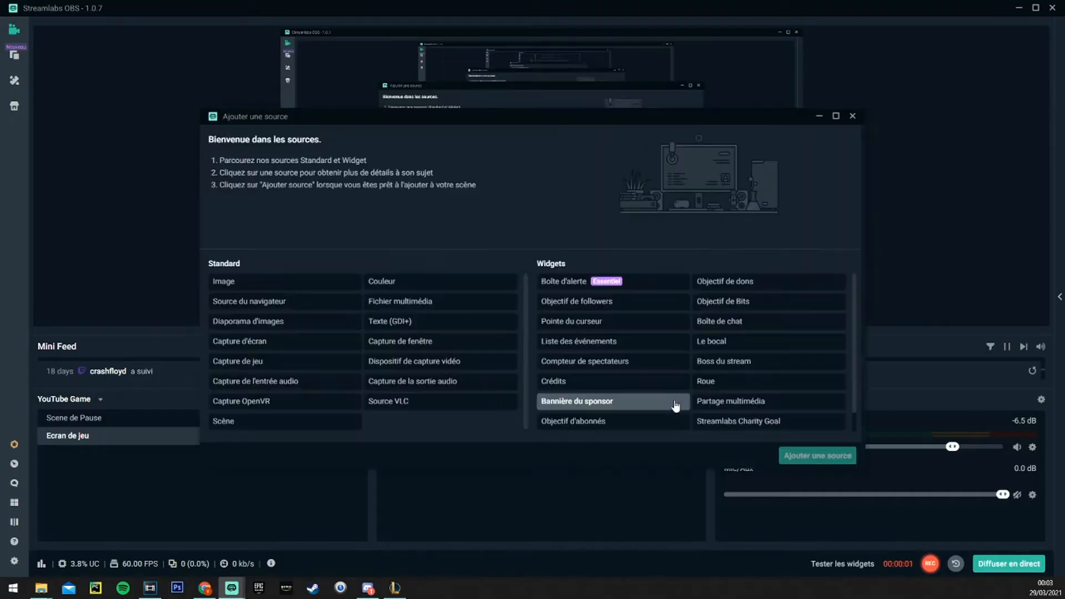
click(391, 324)
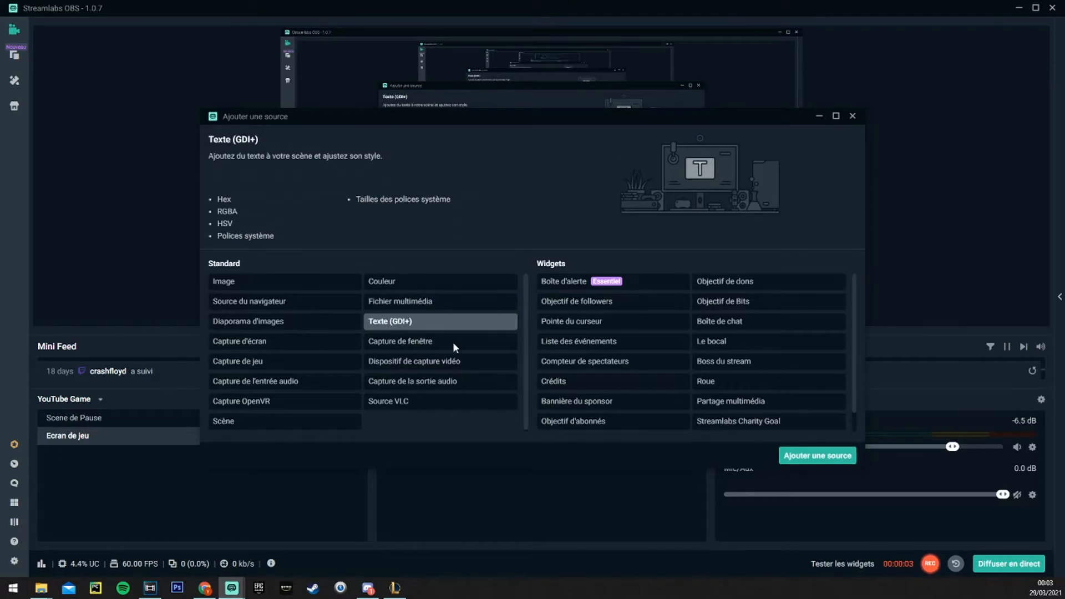
click(792, 458)
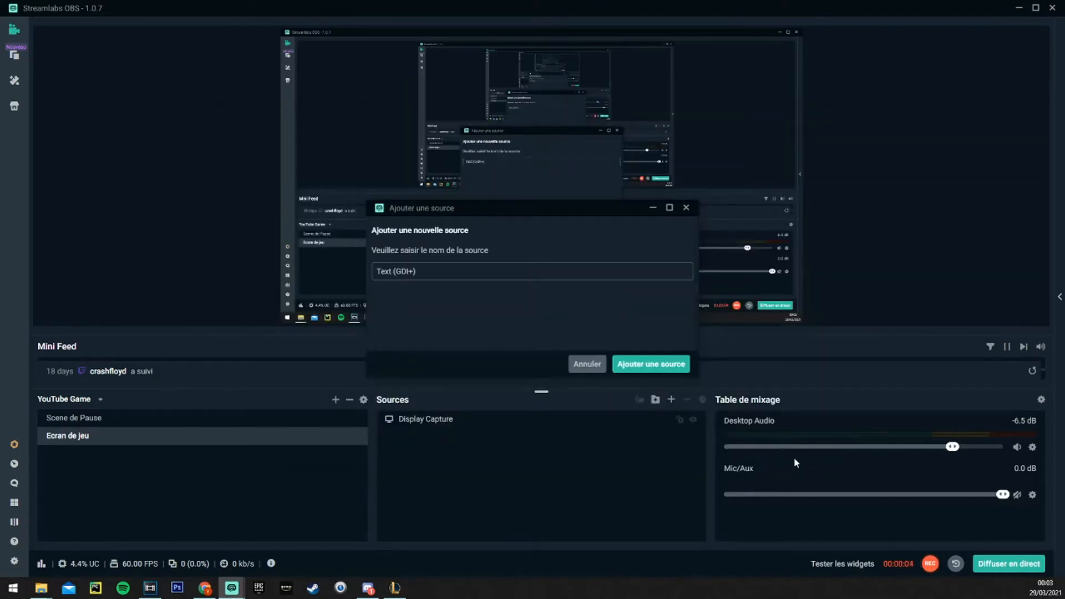
click(653, 366)
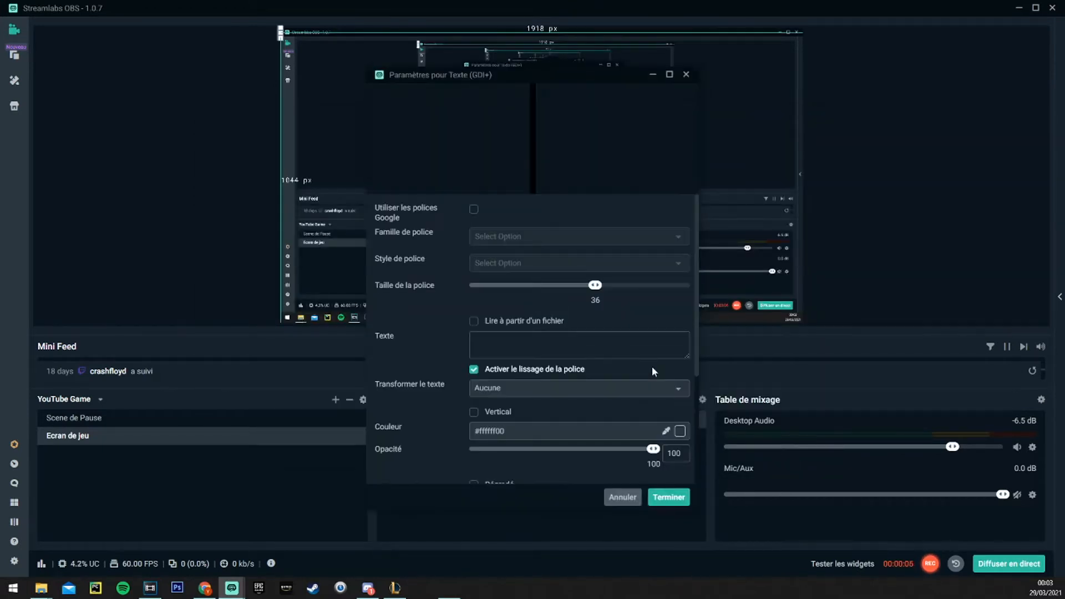
Step: Make the text source read from the output file in SpyroTimer's main folder, and move the text near the middle of the preview
click(474, 322)
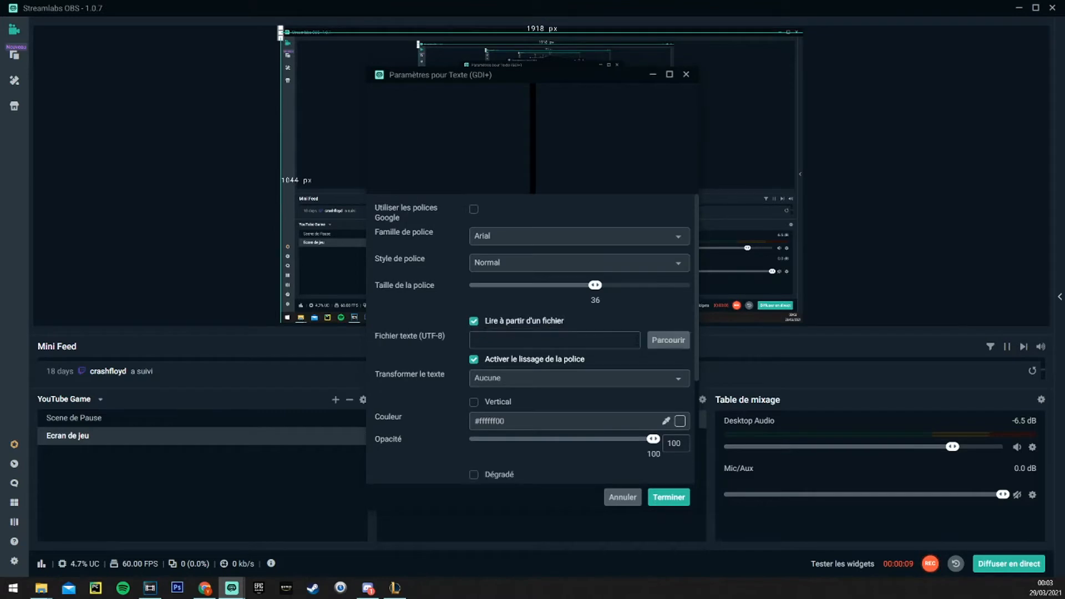
click(669, 340)
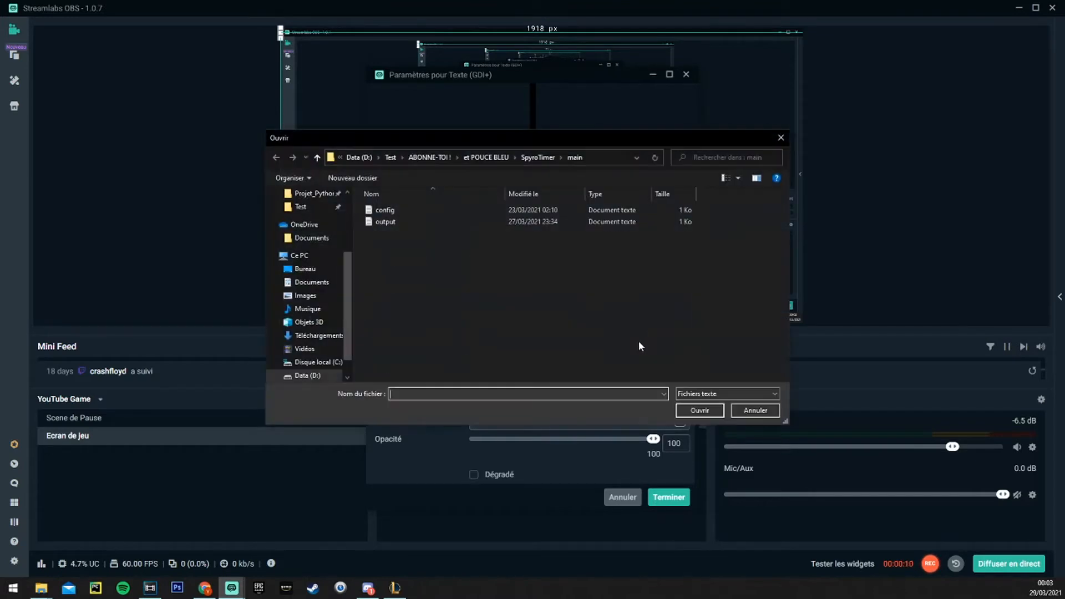
double_click(383, 222)
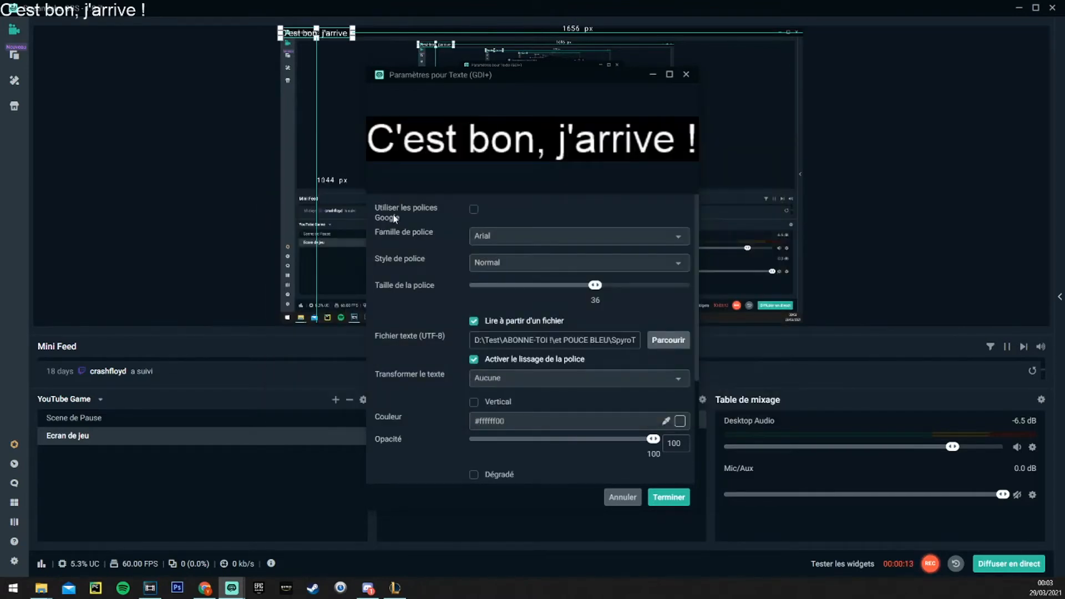
click(674, 497)
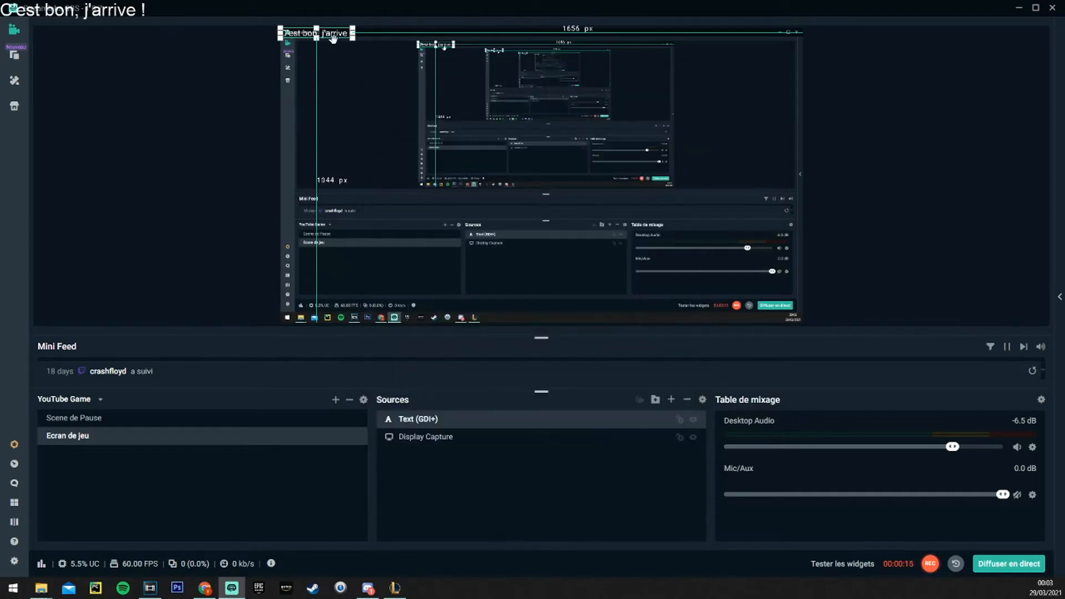
drag(330, 33, 600, 192)
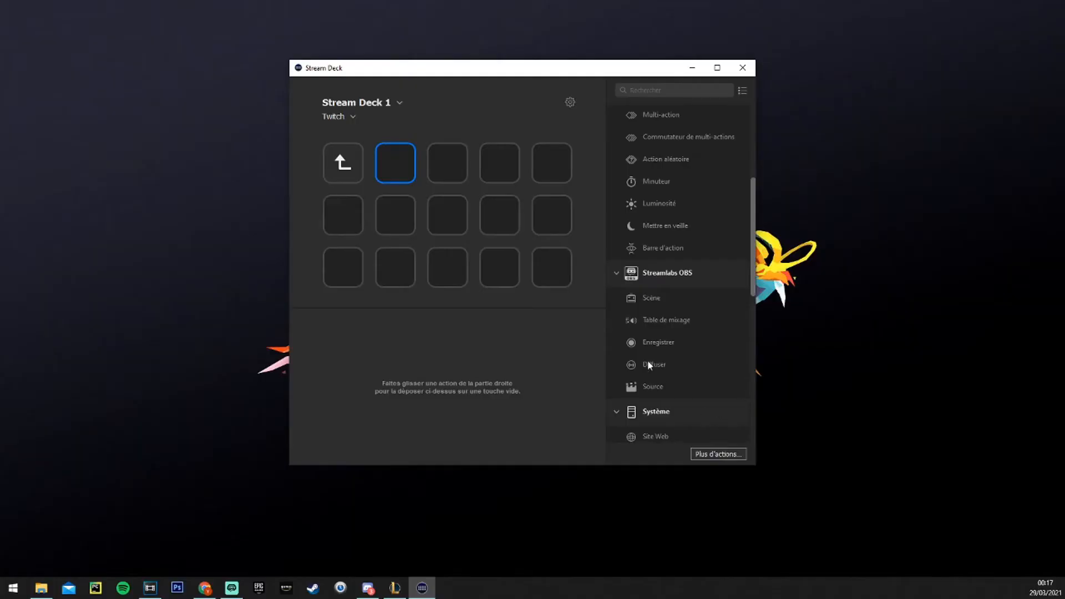
Step: In Stream Deck, add a Système Ouvrir action to the key beside the back arrow and link it to the main application in SpyroTimer's main folder
scroll(665, 272, down, 5)
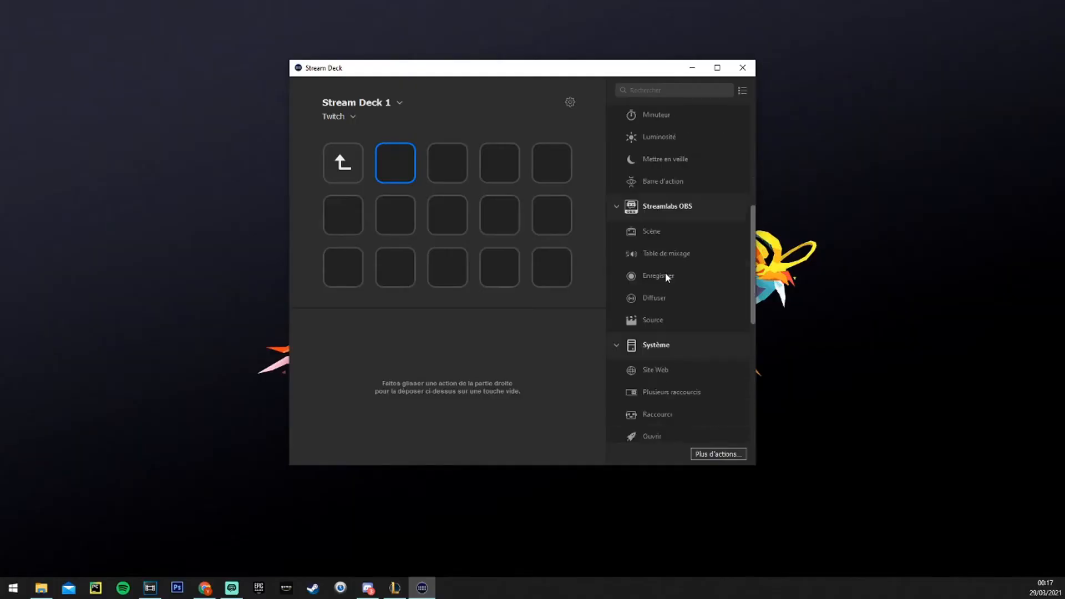
drag(664, 299, 405, 160)
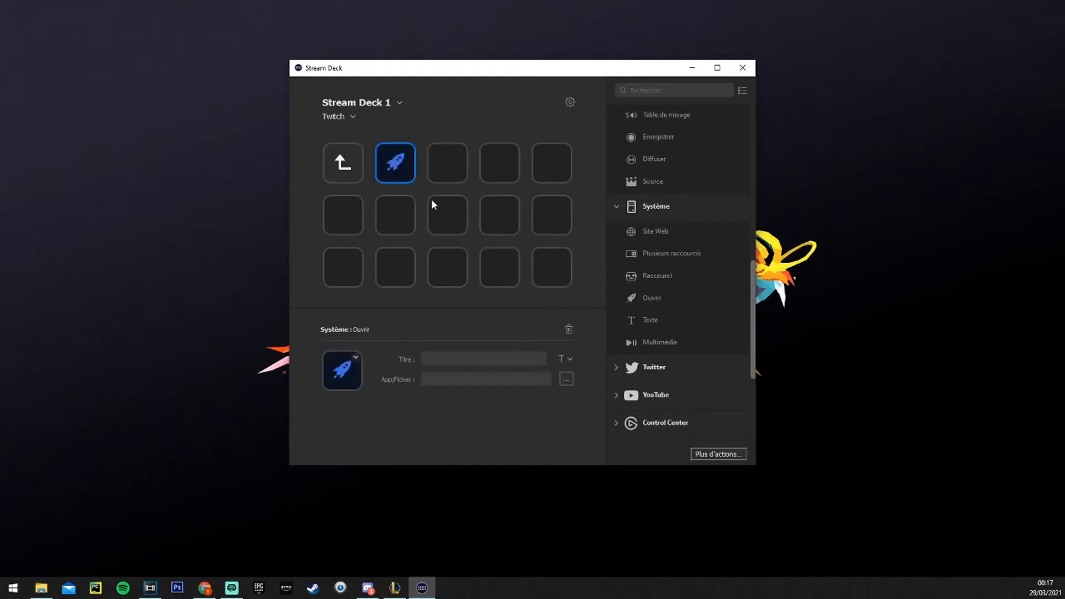
click(566, 380)
click(330, 169)
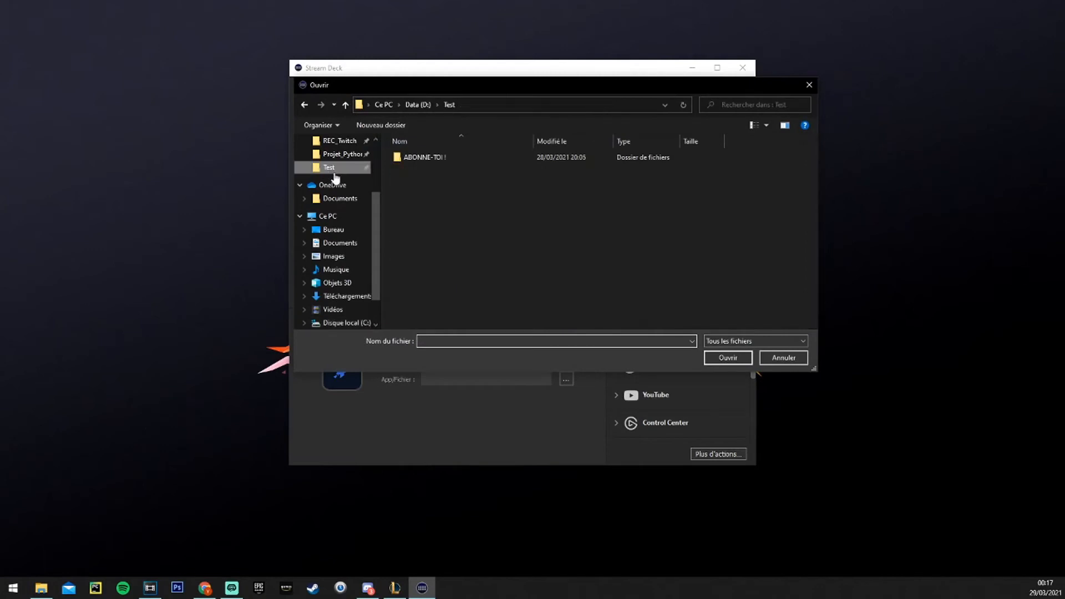
double_click(432, 161)
double_click(451, 160)
double_click(455, 161)
double_click(442, 157)
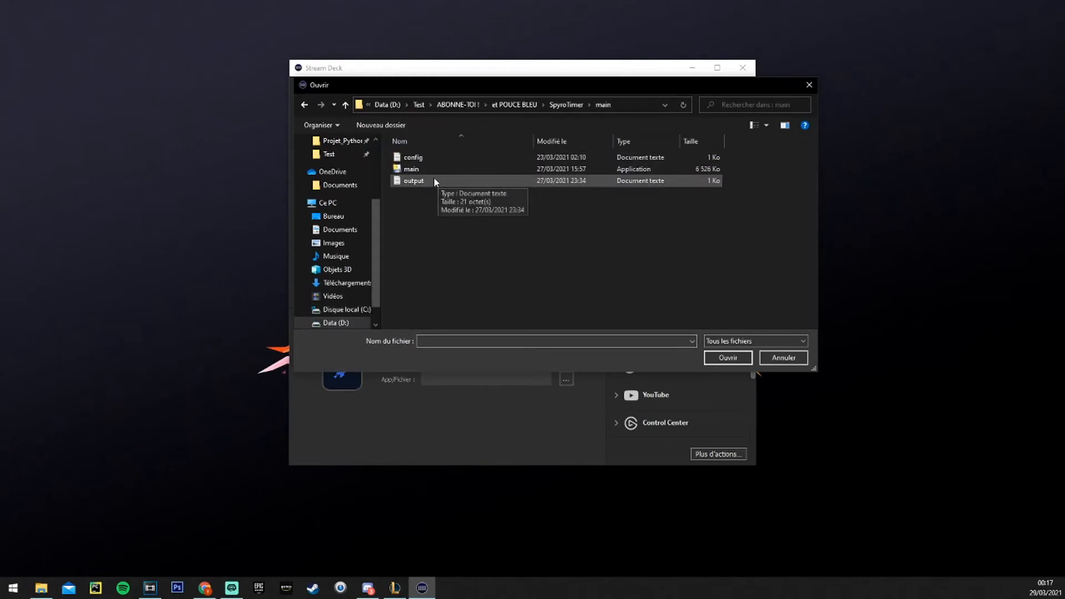
double_click(434, 169)
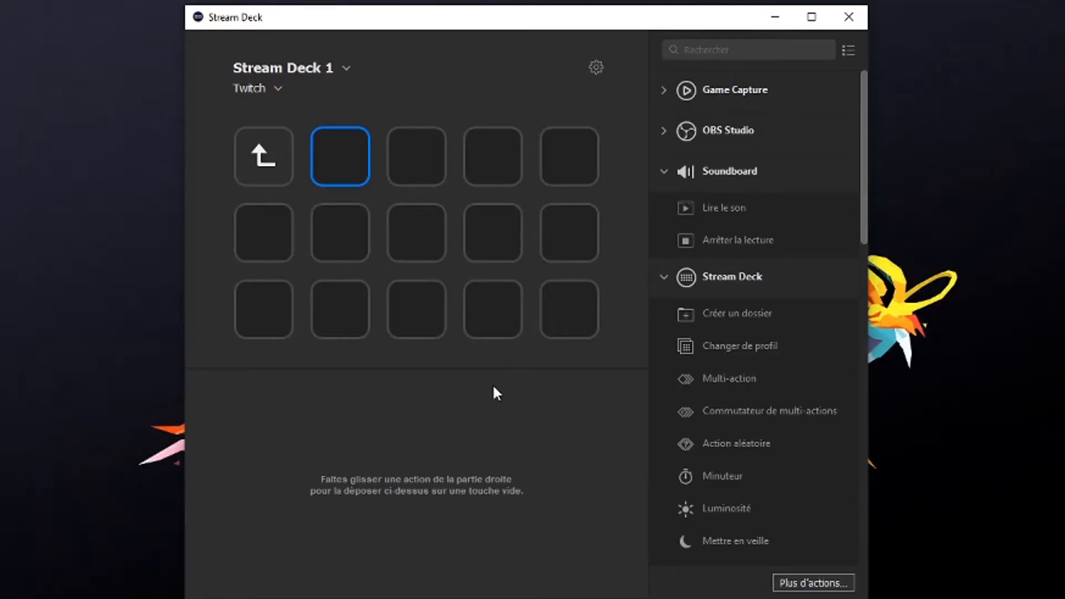
Step: Place a Multi-action on the key beside the back arrow and add a Streamlabs OBS Scène action to it
drag(729, 380, 333, 150)
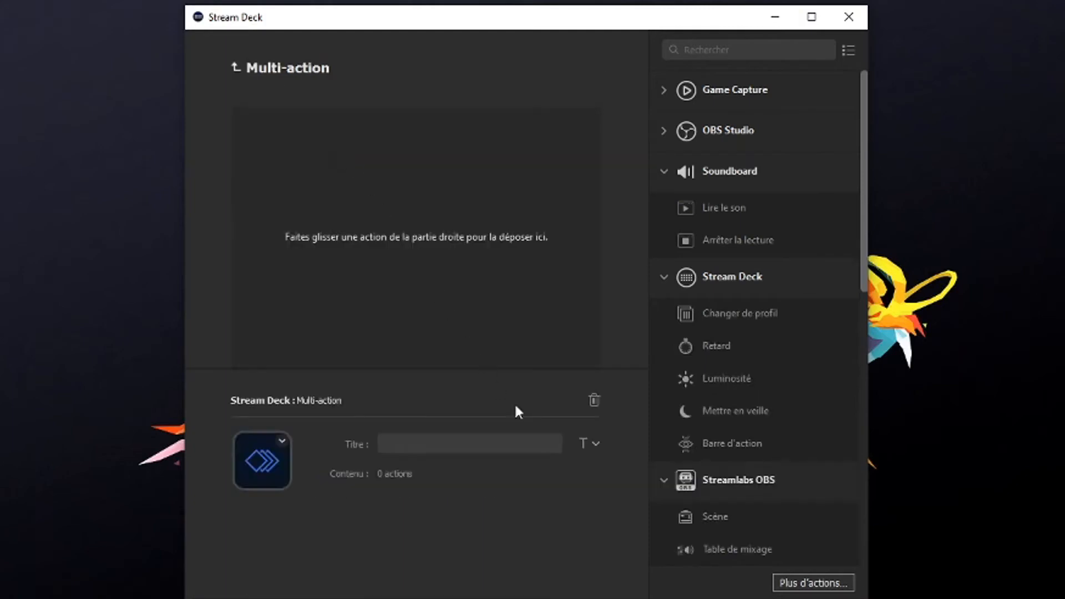
scroll(726, 355, down, 4)
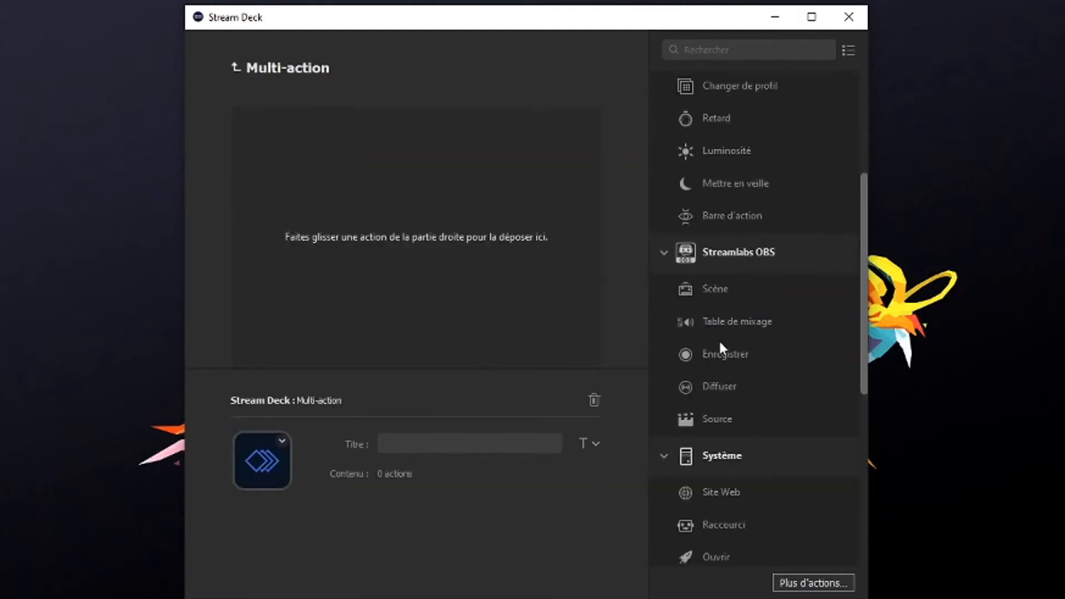
drag(721, 288, 330, 154)
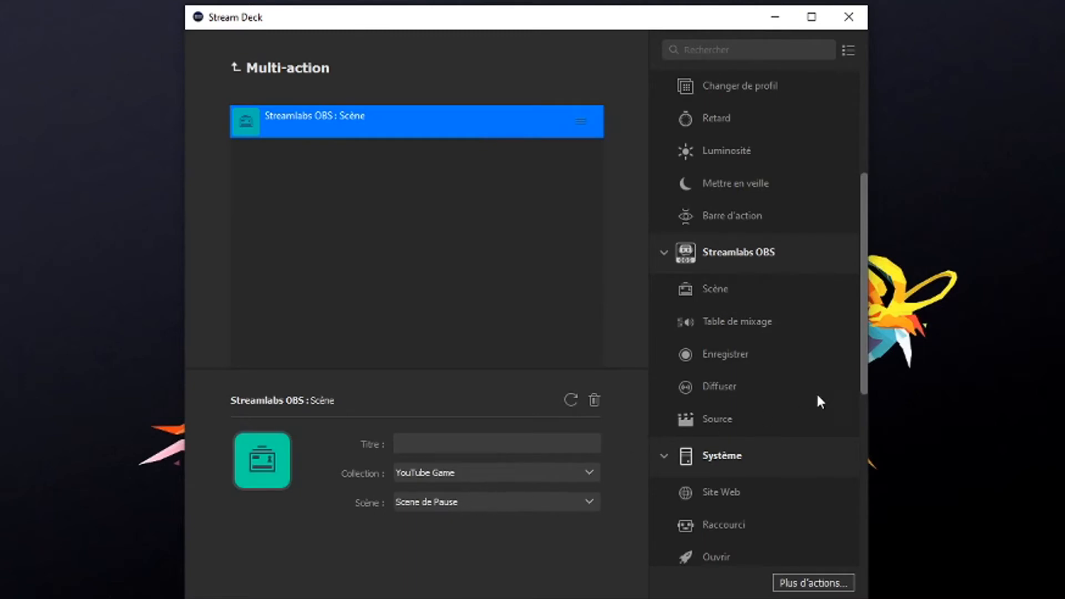
Step: Add a Système Ouvrir action below the scene action and link it to main.exe in SpyroTimer's main folder
scroll(747, 340, down, 6)
scroll(745, 339, up, 5)
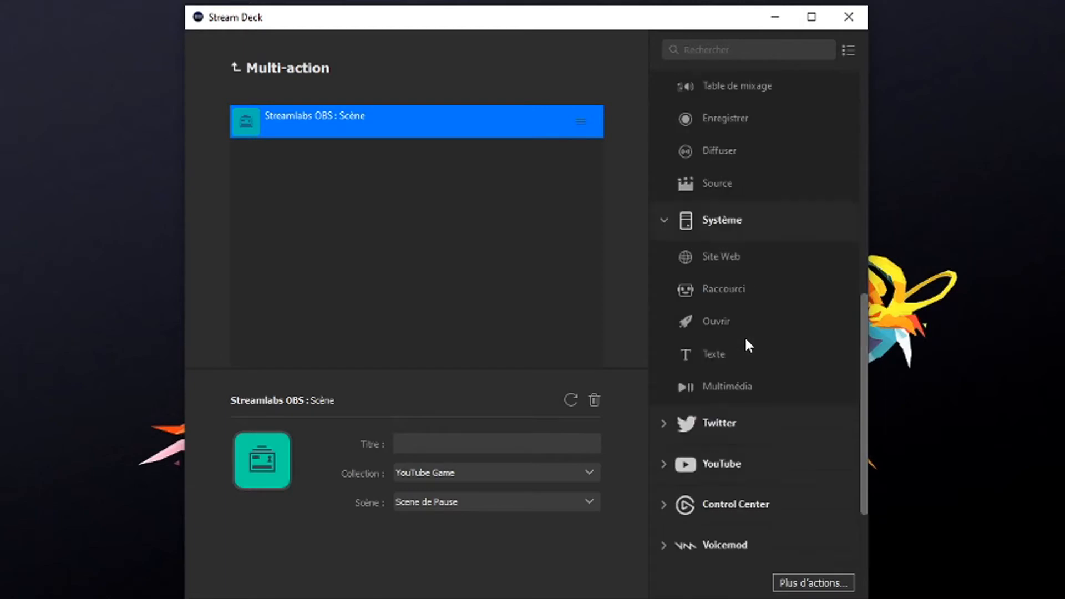
drag(714, 523, 325, 204)
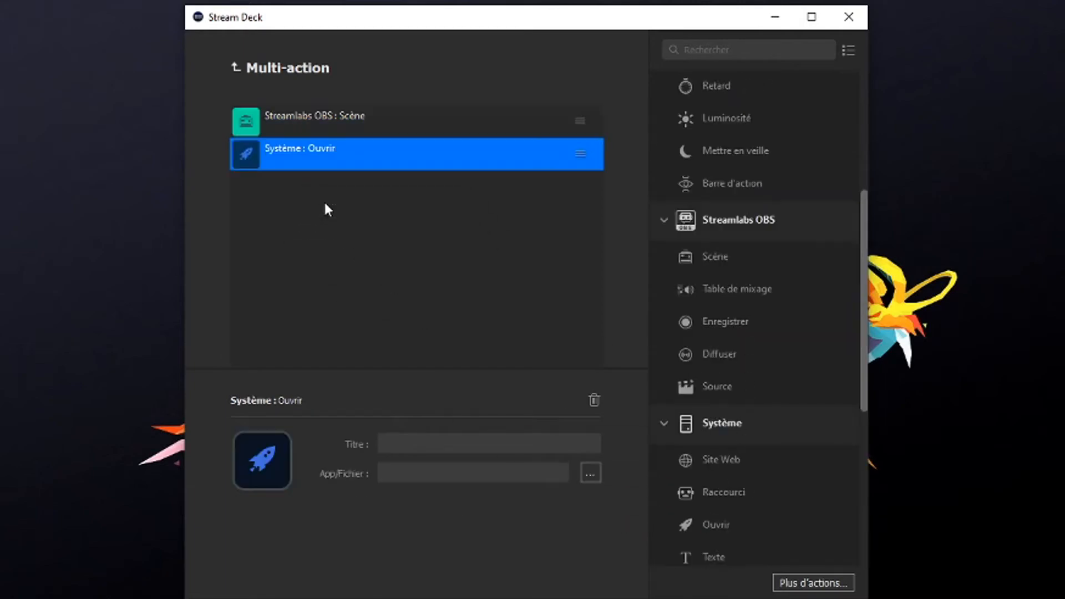
click(591, 476)
click(243, 163)
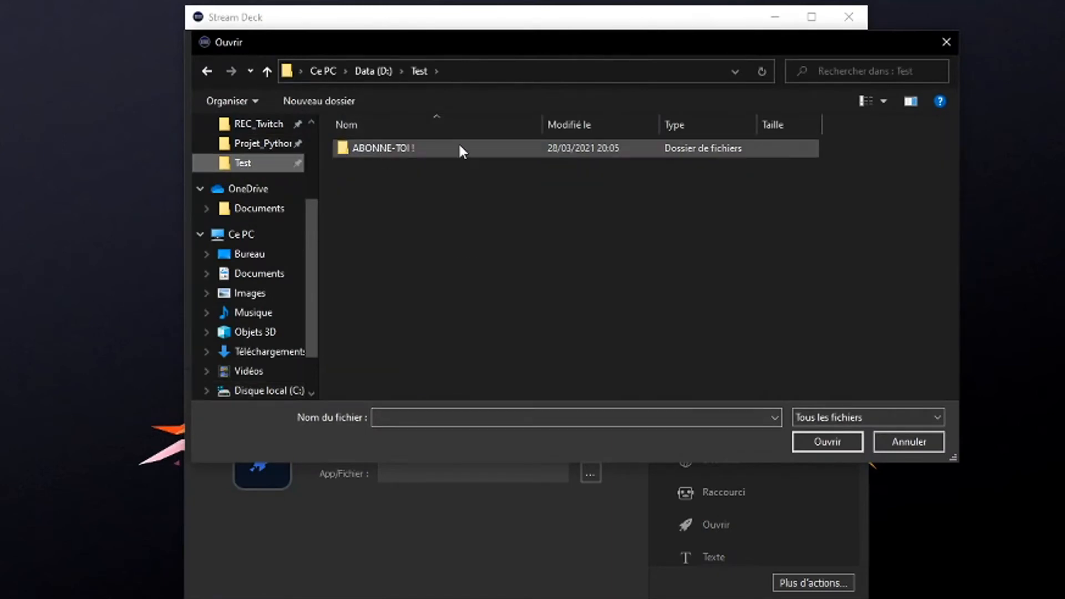
double_click(461, 147)
double_click(454, 150)
double_click(448, 148)
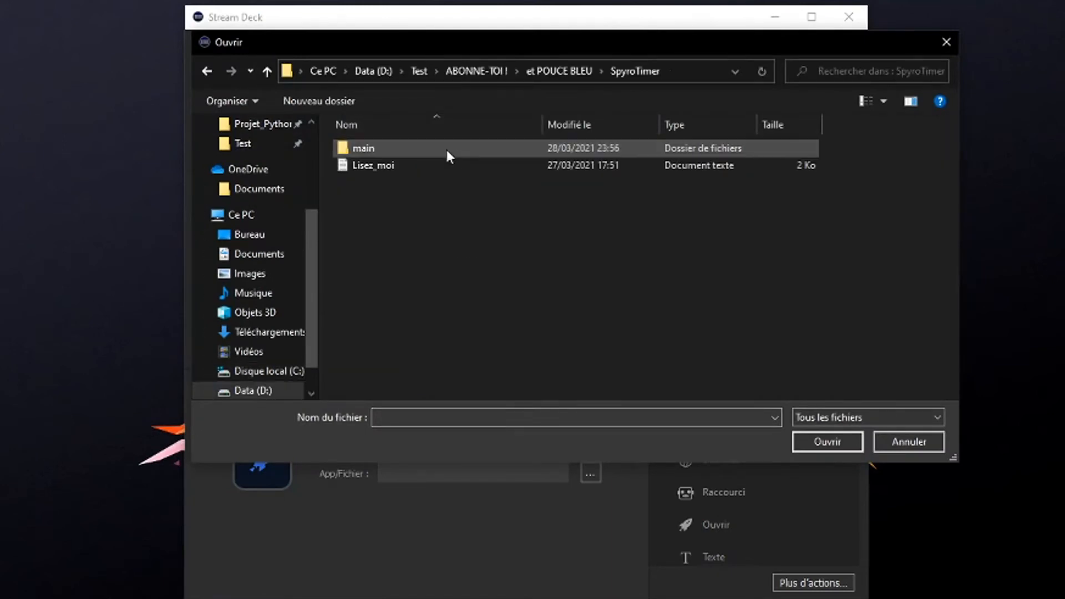
double_click(447, 149)
double_click(397, 166)
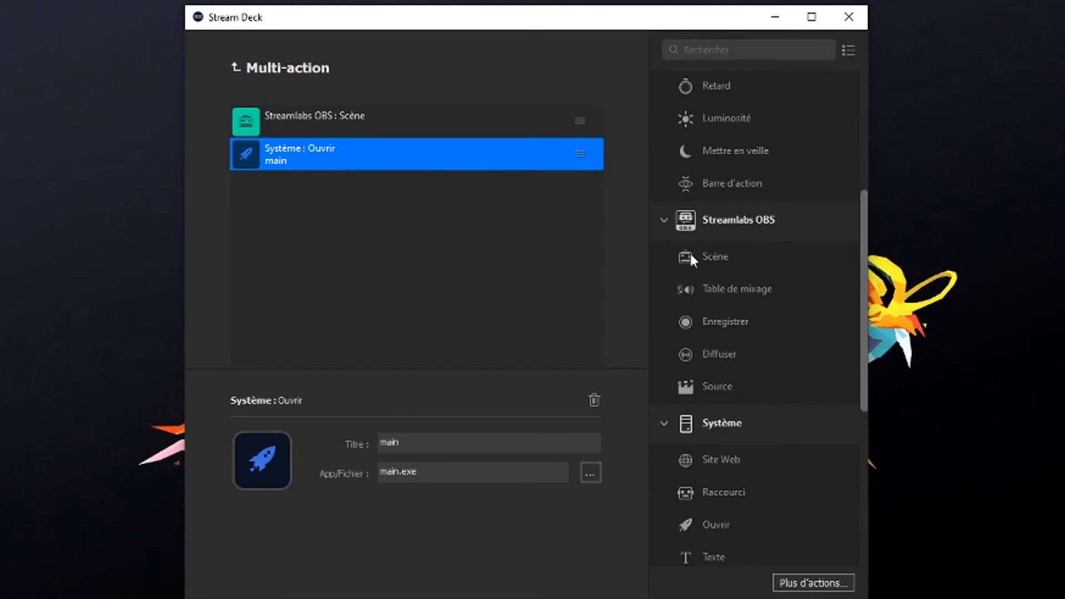
Step: Add a Streamlabs OBS Table de mixage action below the Ouvrir action, with source Mic/Aux and state Désactiver
drag(727, 300, 453, 279)
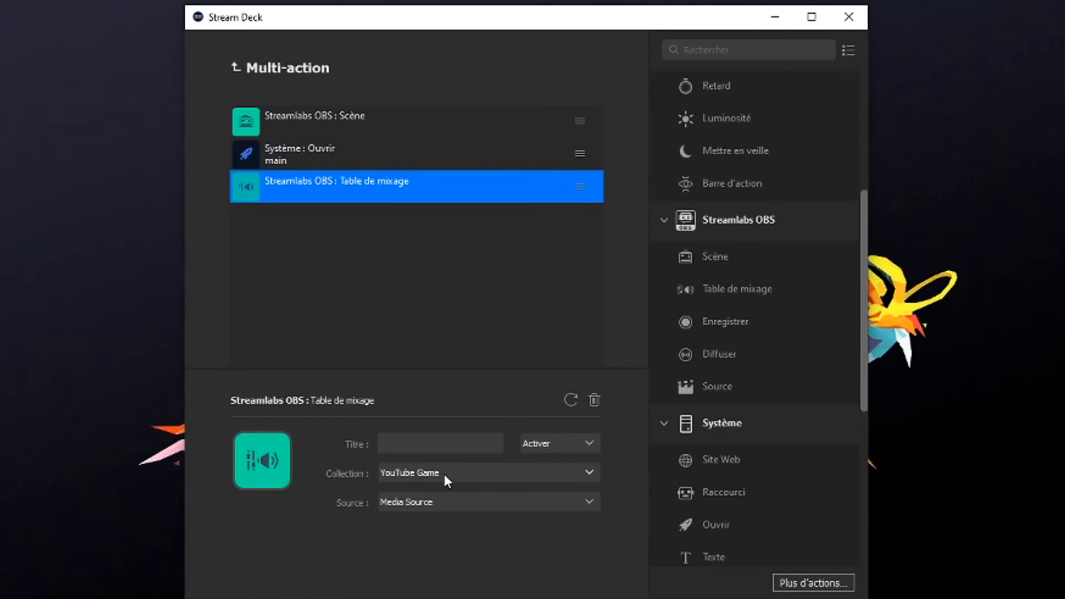
click(436, 504)
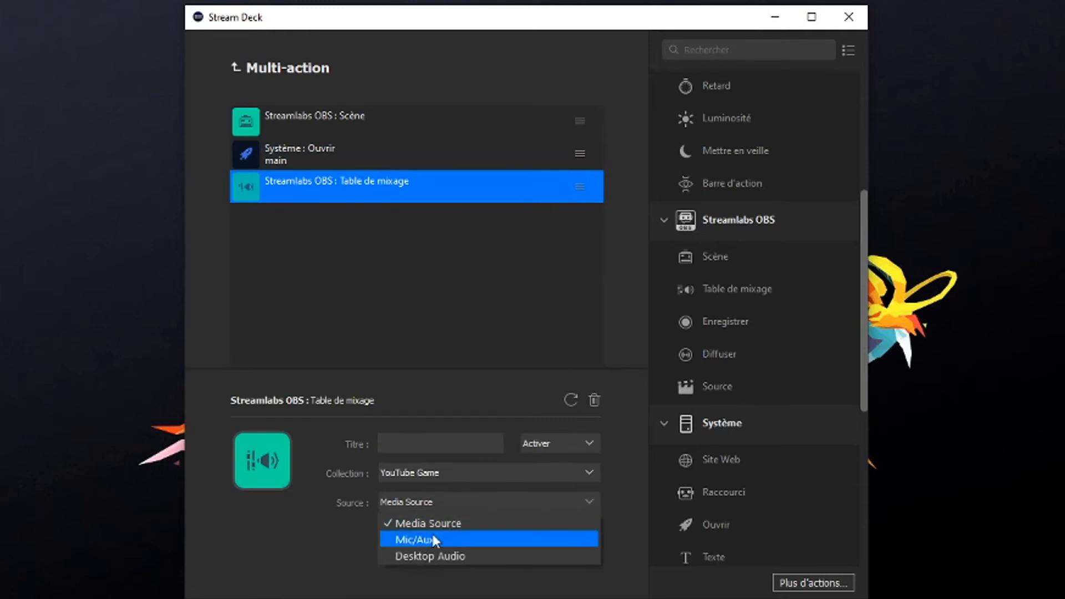
click(431, 533)
click(552, 482)
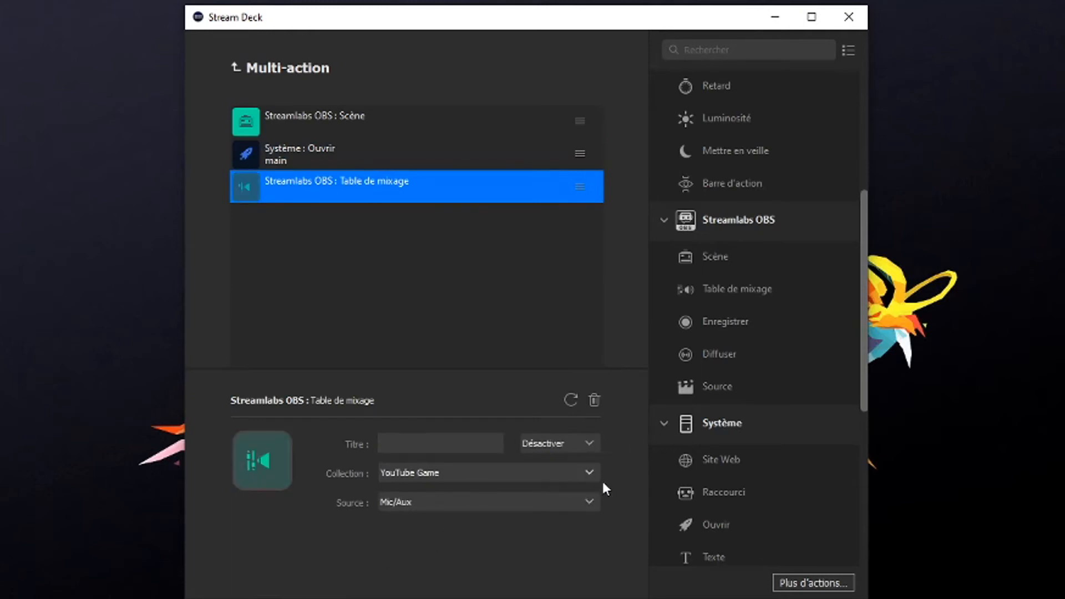
Step: Add a second Table de mixage action set to Désactiver with source Desktop Audio, and return to the key layout
drag(726, 287, 279, 258)
click(555, 444)
click(550, 478)
click(444, 501)
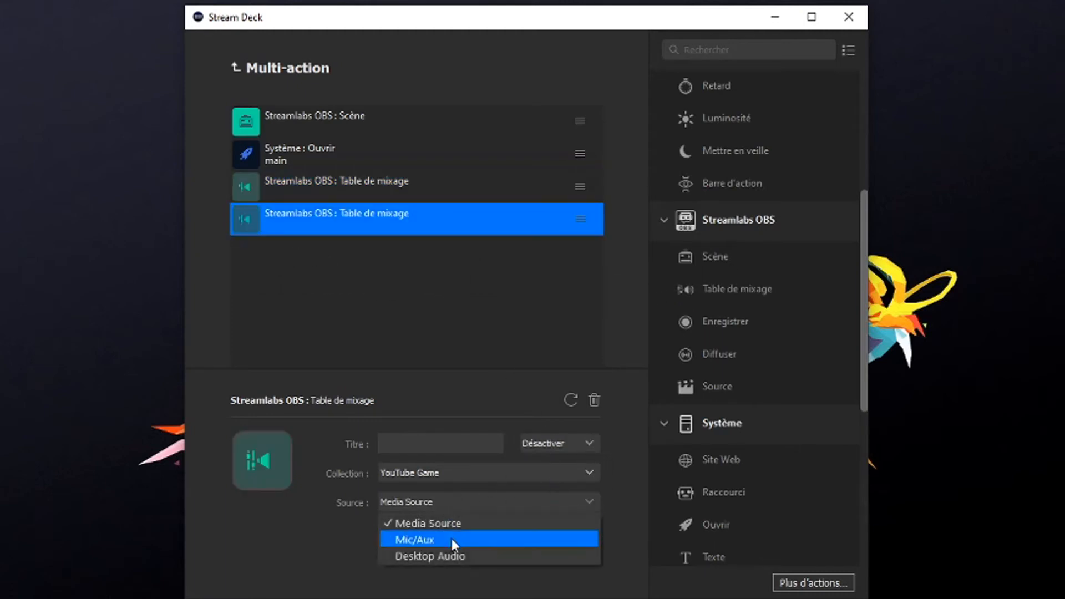
click(450, 556)
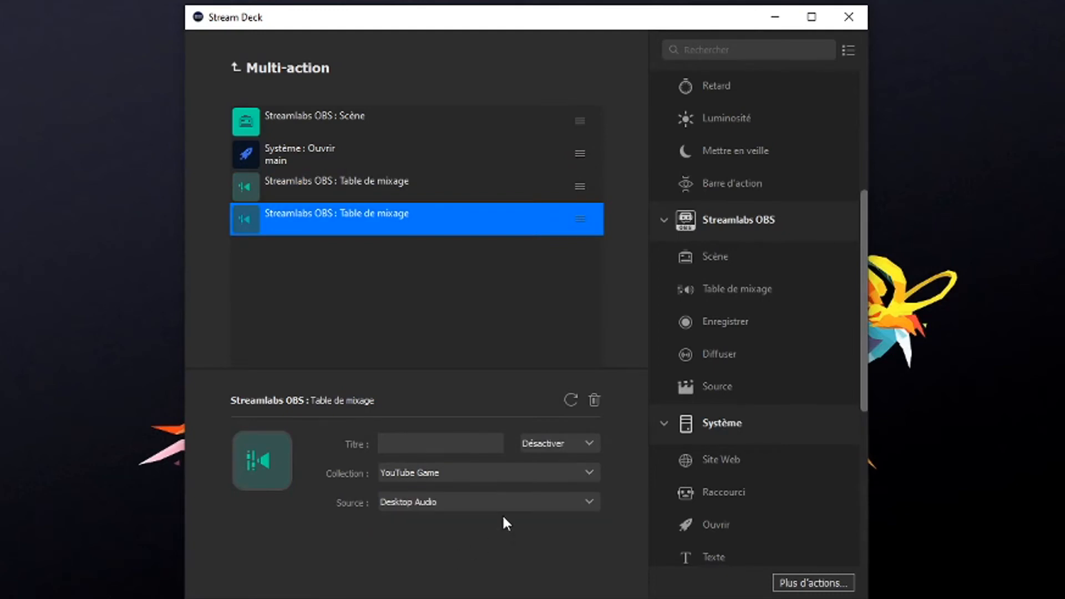
click(238, 67)
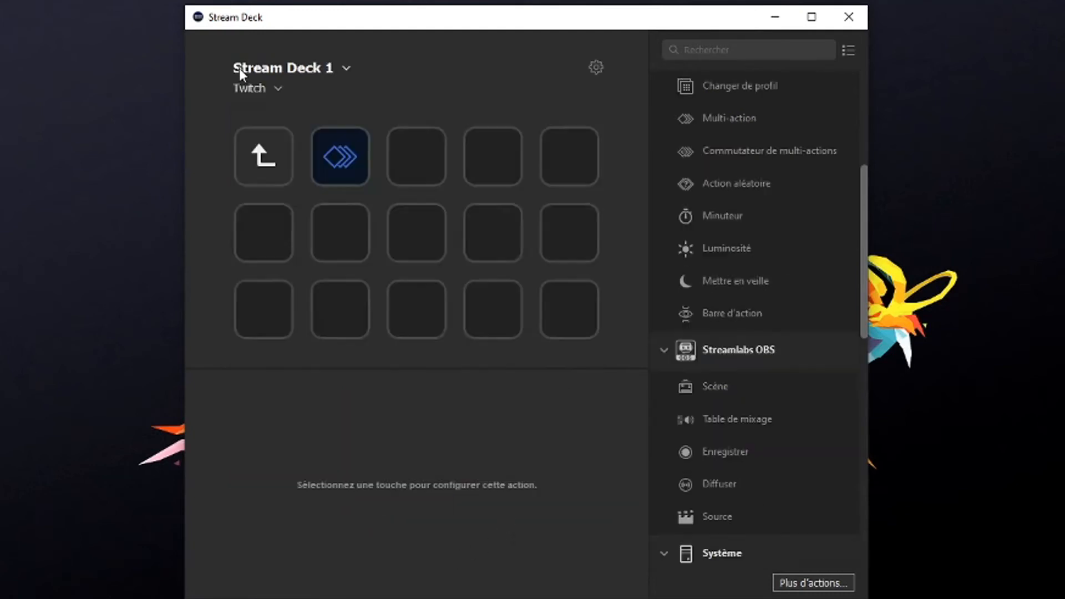